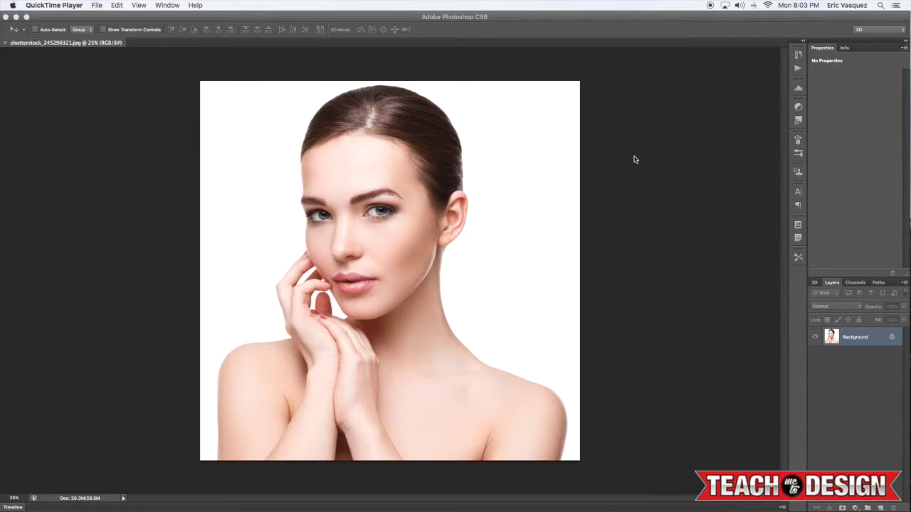
Step: Add a new layer above the portrait and set up the Brush tool at a size of 400 px
left_click(520, 295)
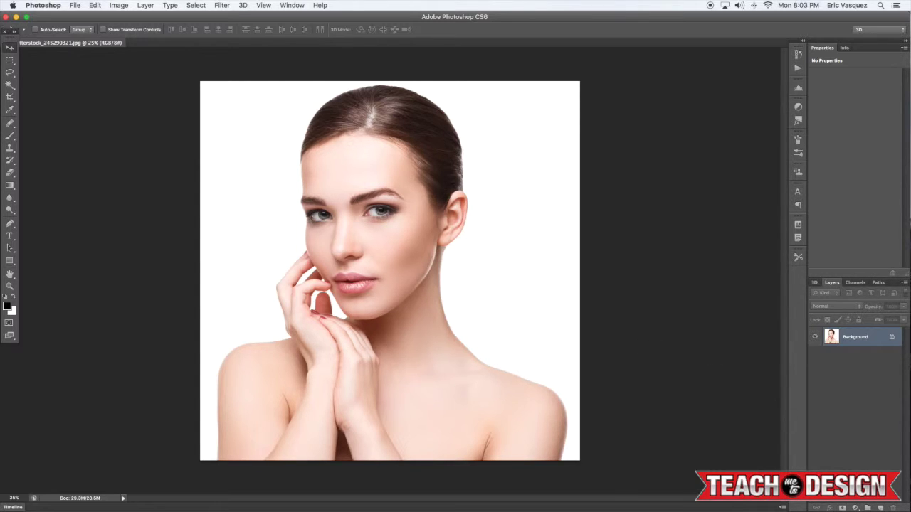
left_click(880, 508)
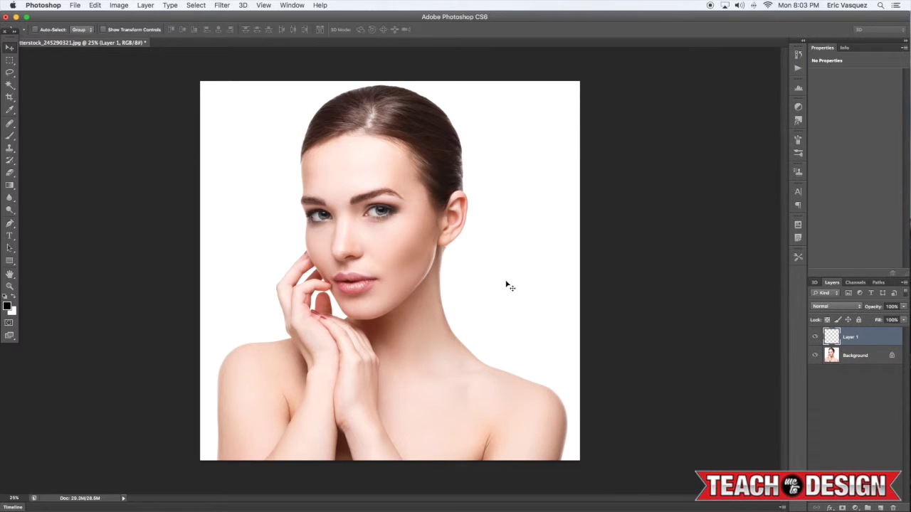
key("b")
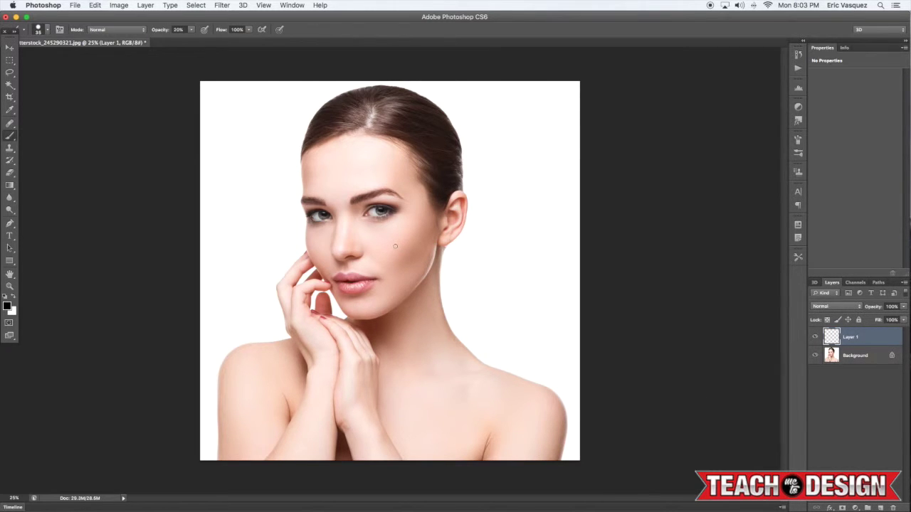
key("bracketright")
key("bracketright")
key("bracketright")
key("bracketright")
key("bracketright")
key("bracketright")
key("bracketright")
key("bracketright")
key("bracketright")
key("bracketright")
key("bracketright")
key("bracketright")
key("bracketright")
key("bracketright")
key("bracketleft")
key("bracketleft")
key("bracketleft")
Step: Set the foreground colour to bright cyan 00deff
left_click(8, 306)
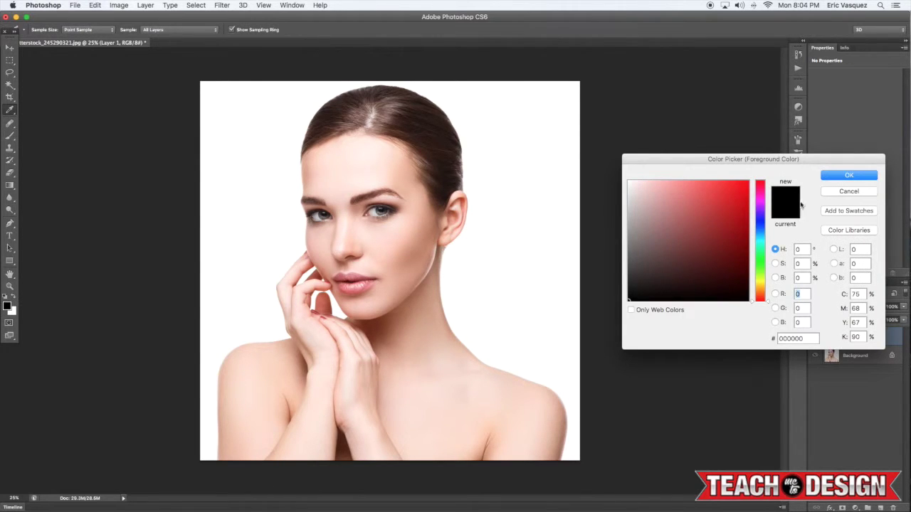
left_click(762, 238)
left_click_drag(746, 182, 757, 176)
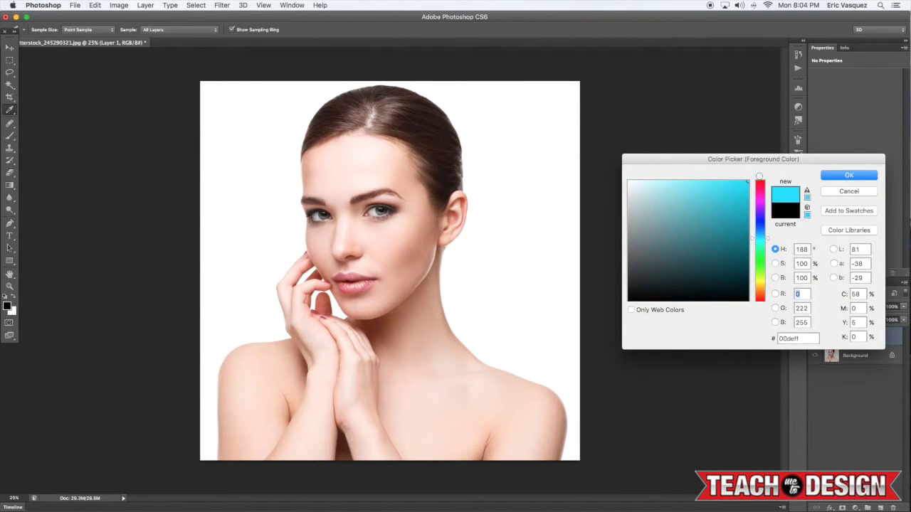
left_click(849, 175)
Step: Paint cyan eyeshadow over both eyes and set the layer's blend mode to Color
mouse_move(331, 191)
left_mouse_down()
mouse_move(309, 211)
mouse_move(397, 204)
mouse_move(370, 190)
left_mouse_up()
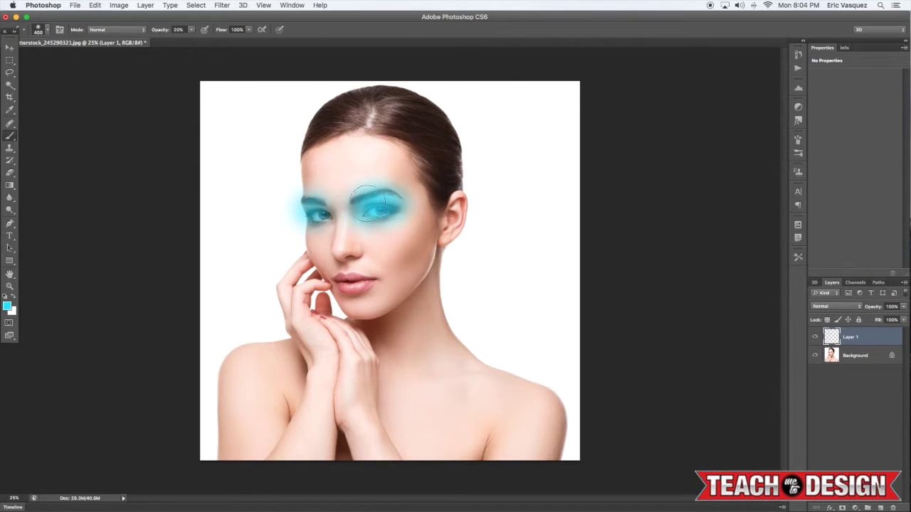
left_click(843, 307)
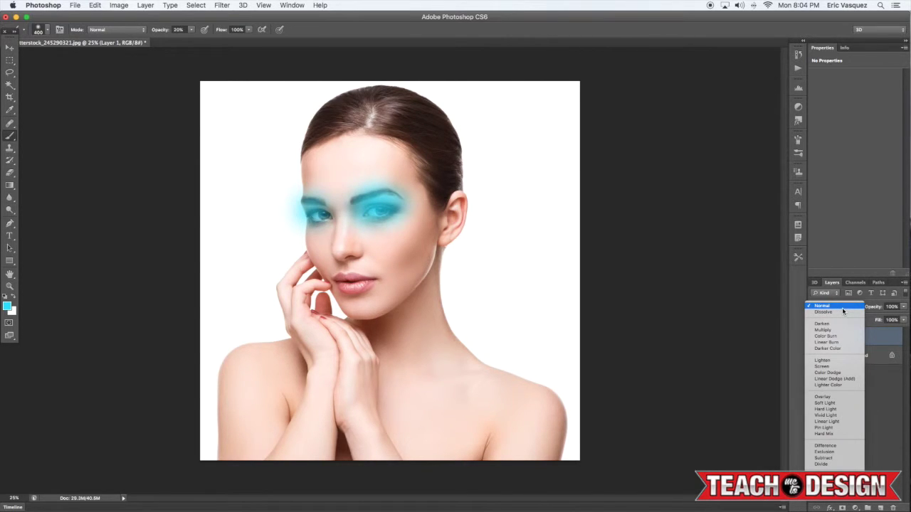
left_click(824, 488)
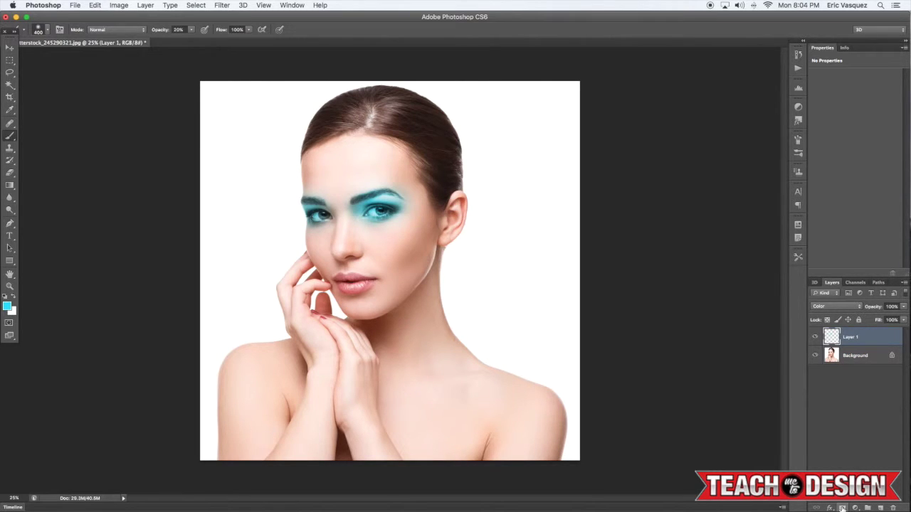
Step: Add a layer mask to the eyeshadow layer and paint black with a smaller brush to remove the colour from the eyebrows
left_click(842, 508)
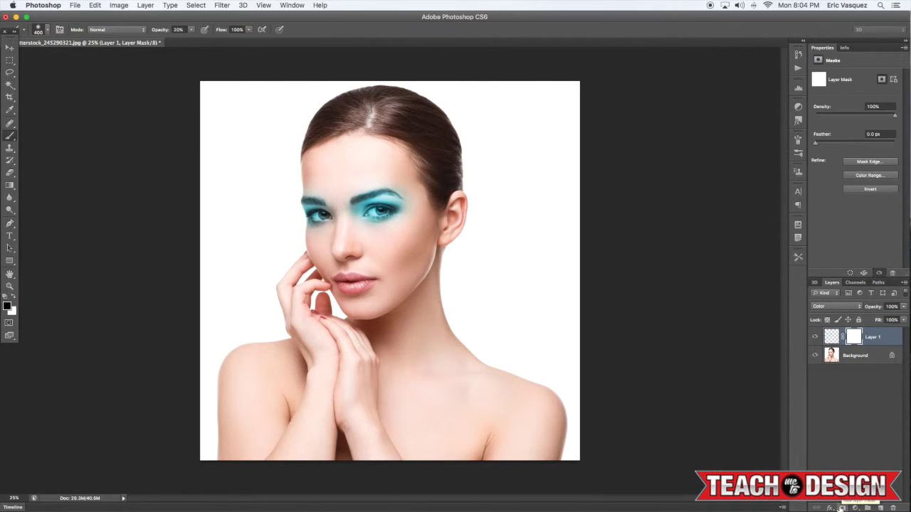
key("bracketleft")
key("bracketleft")
key("bracketleft")
key("bracketleft")
key("bracketleft")
mouse_move(322, 200)
left_mouse_down()
mouse_move(311, 204)
mouse_move(389, 185)
mouse_move(353, 193)
left_mouse_up()
Step: Mask the cyan off the eyeballs of both eyes with a further reduced brush
key("bracketleft")
key("bracketleft")
key("bracketleft")
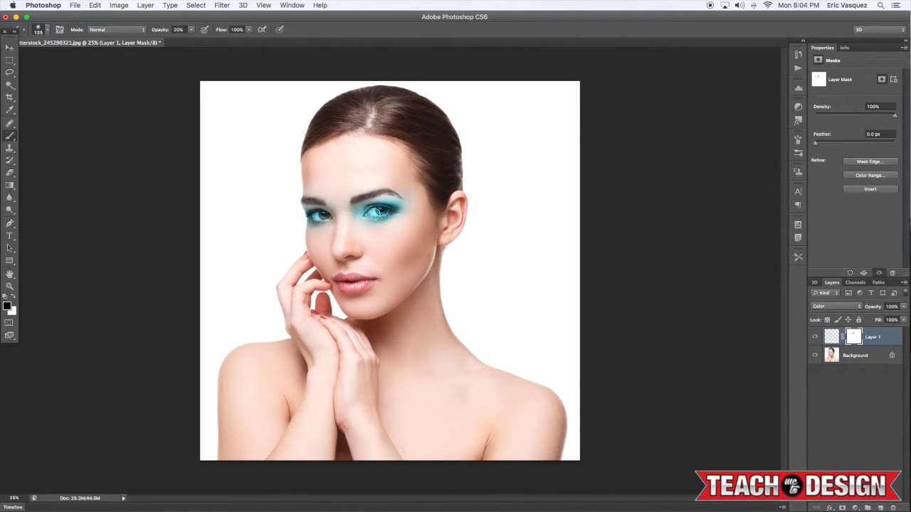
left_click_drag(375, 212, 370, 212)
key("bracketleft")
left_click_drag(317, 216, 323, 217)
Step: Soften the eyeshadow edges below and above the eye on the mask with a 200 px brush
key("bracketright")
key("bracketright")
key("bracketright")
key("bracketright")
key("bracketright")
mouse_move(382, 230)
left_mouse_down()
mouse_move(371, 228)
mouse_move(397, 198)
mouse_move(412, 207)
mouse_move(385, 188)
left_mouse_up()
Step: Add a new layer for the blush and set the foreground colour to pink f6567c
left_click(882, 507)
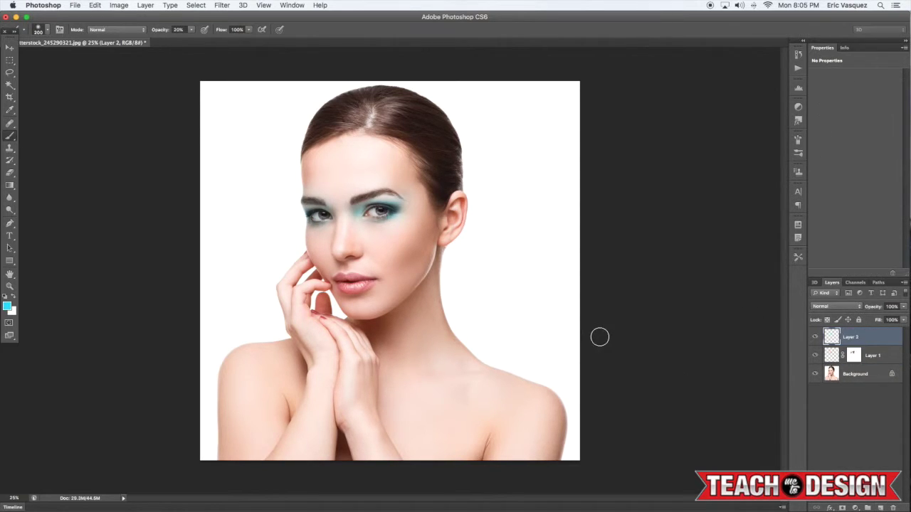
left_click(8, 305)
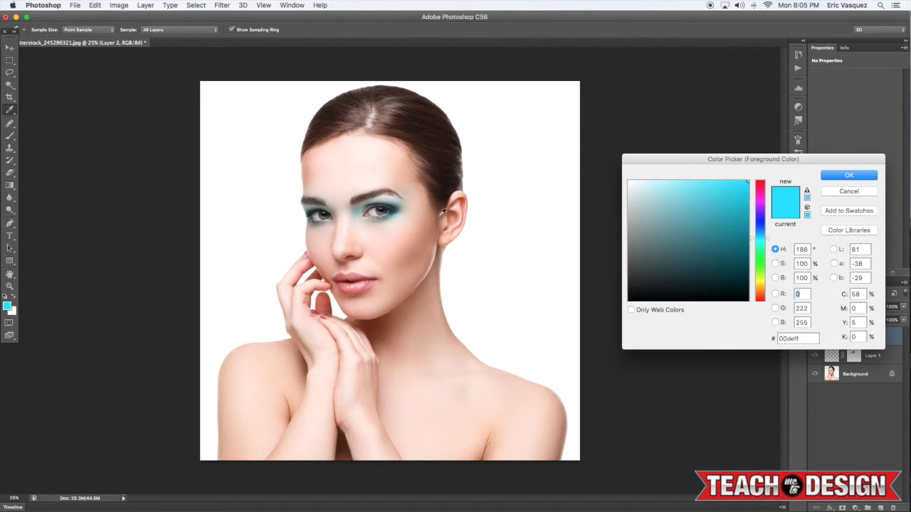
left_click(760, 193)
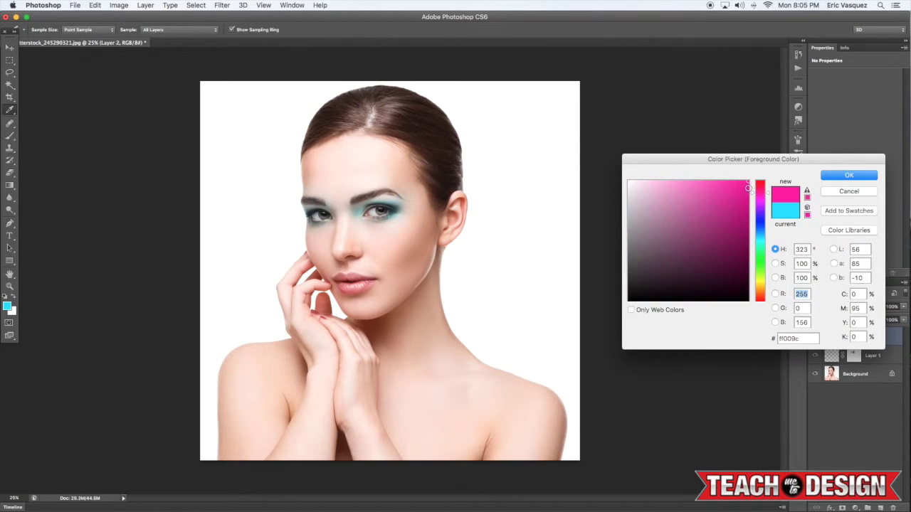
left_click(760, 186)
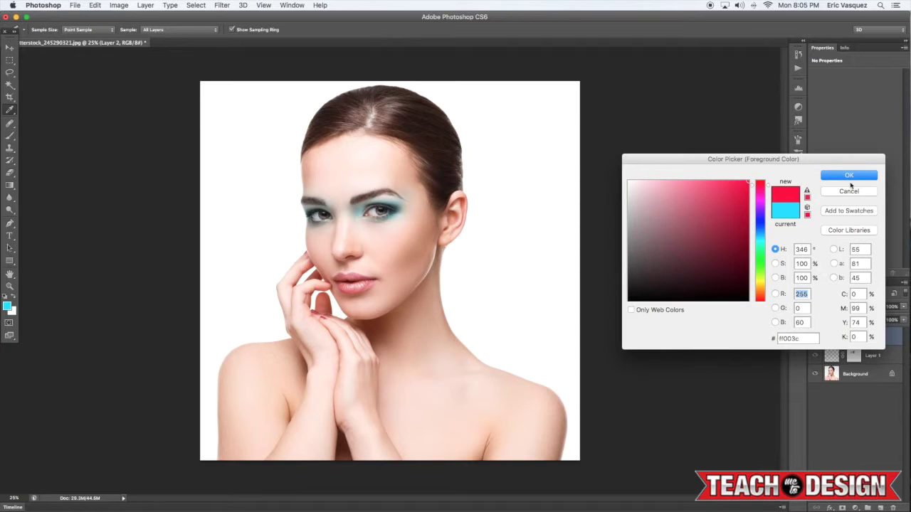
left_click_drag(722, 184, 706, 185)
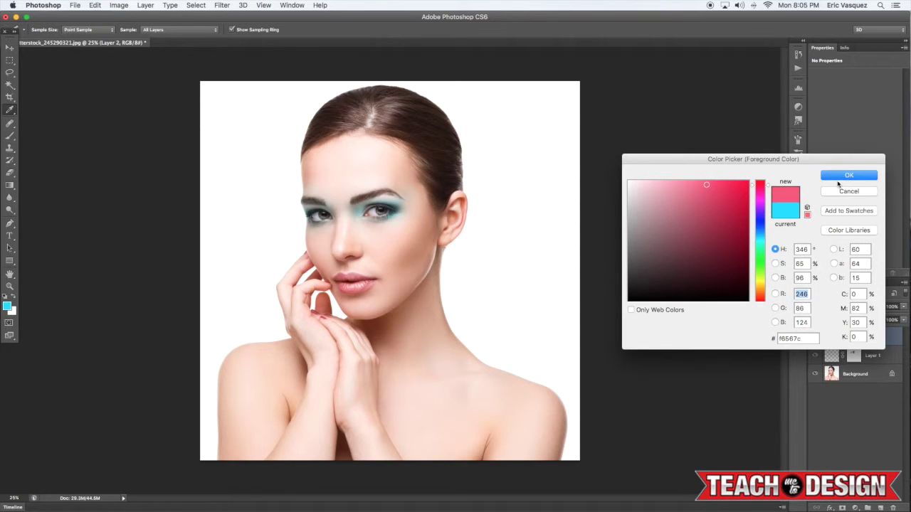
left_click(847, 176)
Step: Paint pink blush on both cheeks and set the blush layer's blend mode to Color
key("b")
left_click_drag(413, 246, 408, 240)
left_click_drag(313, 245, 312, 249)
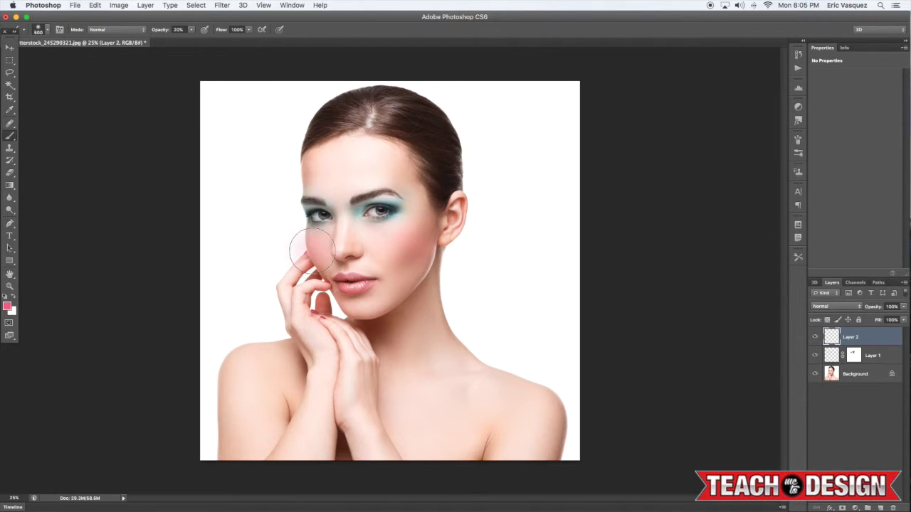
left_click(836, 306)
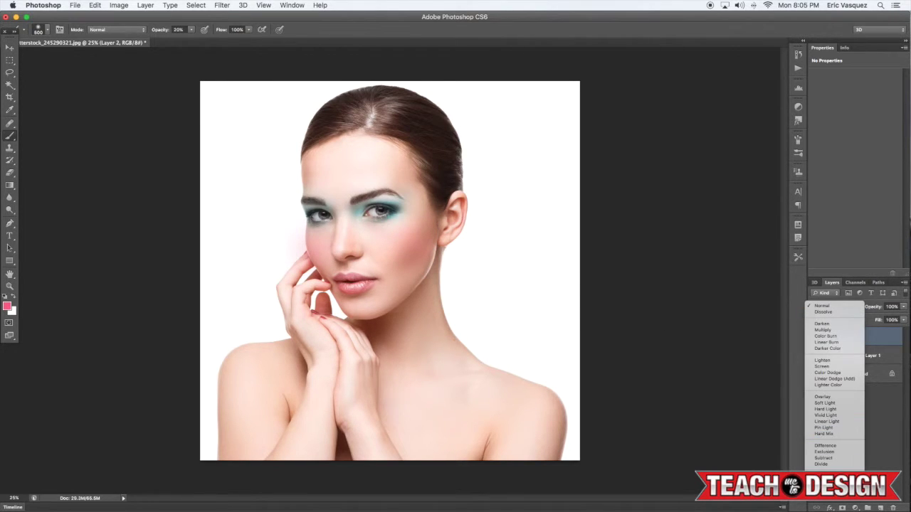
left_click(825, 489)
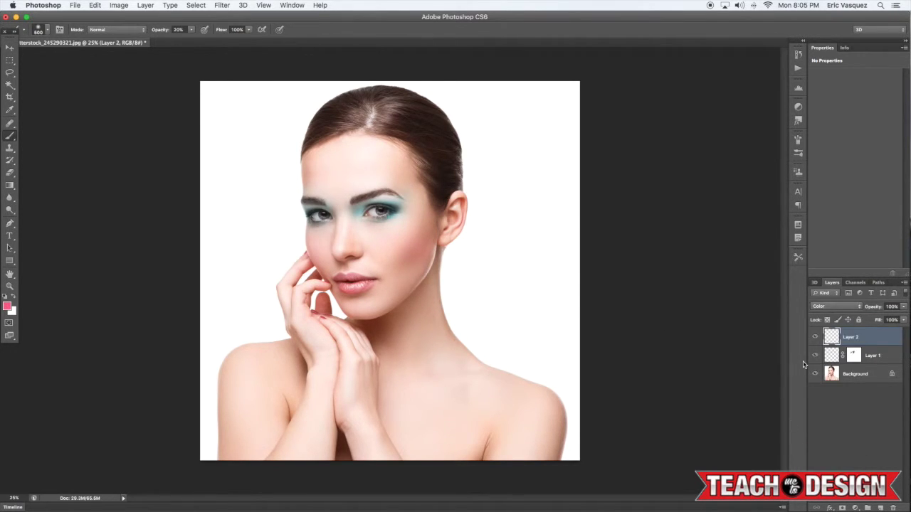
Step: Add a new layer for the lipstick and reduce the brush size to 150 px
left_click(881, 507)
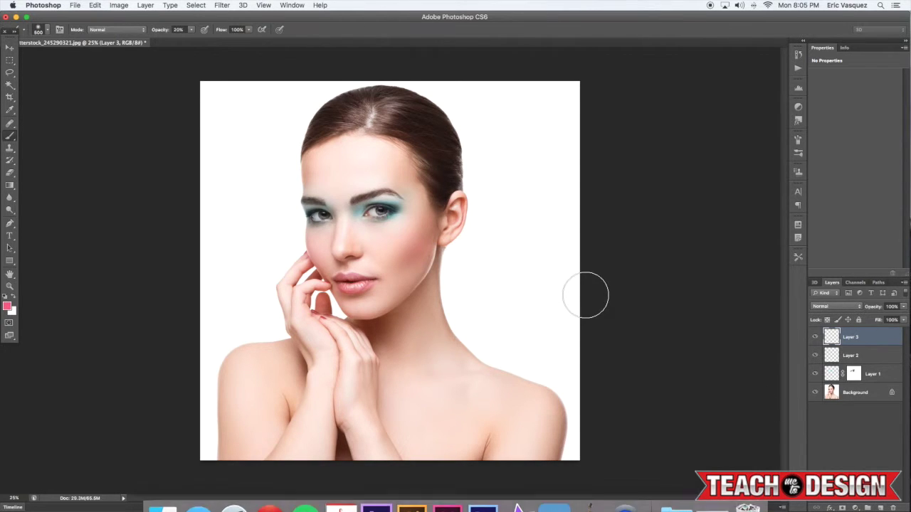
key("bracketleft")
key("bracketleft")
key("bracketleft")
key("bracketleft")
key("bracketleft")
key("bracketleft")
key("bracketleft")
key("bracketleft")
key("bracketleft")
key("bracketleft")
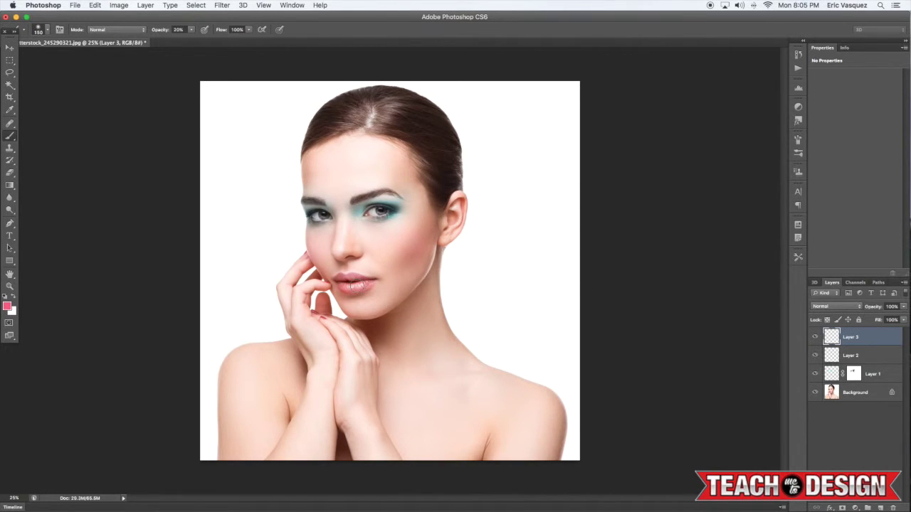
Step: Paint the lips pink and set the lipstick layer's blend mode to Color
left_click_drag(347, 284, 355, 280)
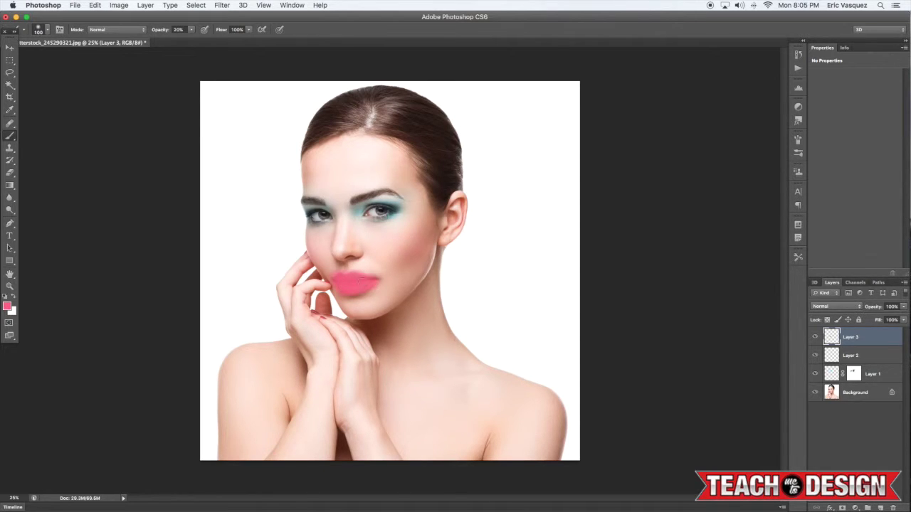
left_click(834, 306)
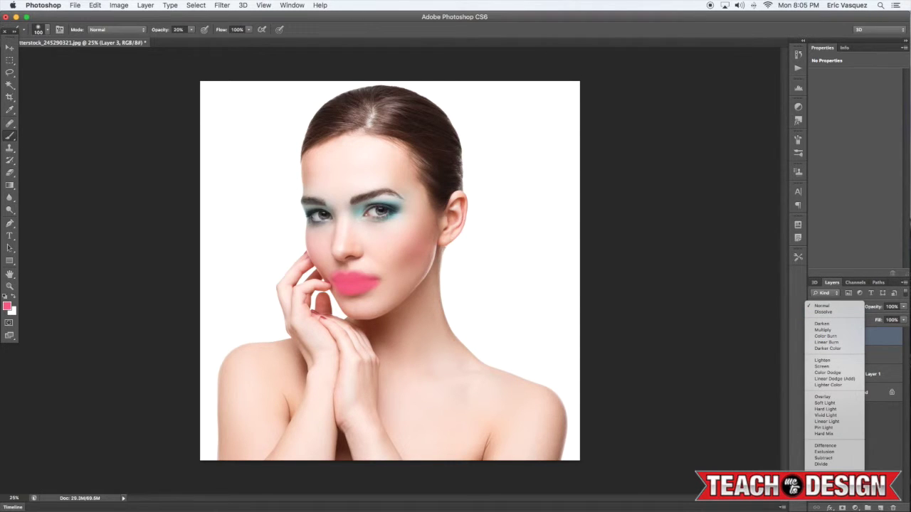
left_click(826, 489)
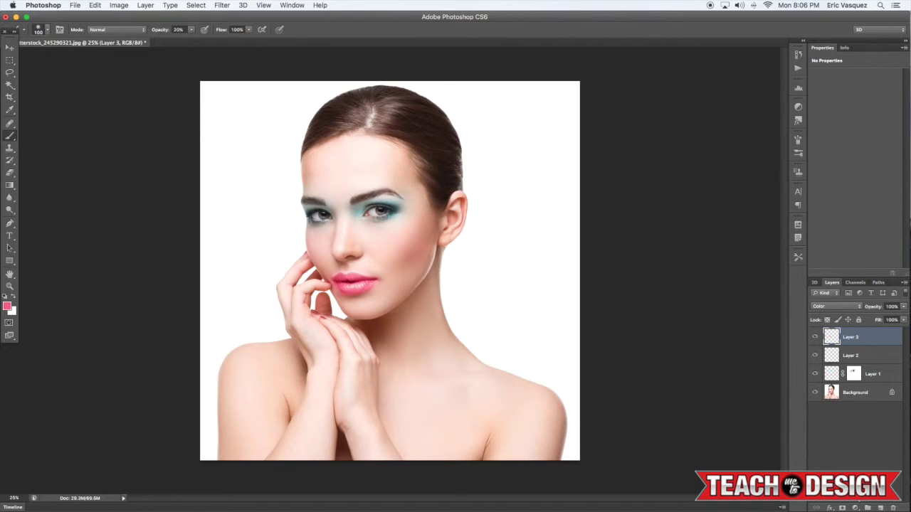
Step: Add a Hue/Saturation adjustment with saturation -100 above the lipstick layer, then release and restore its clipping mask
left_click(856, 508)
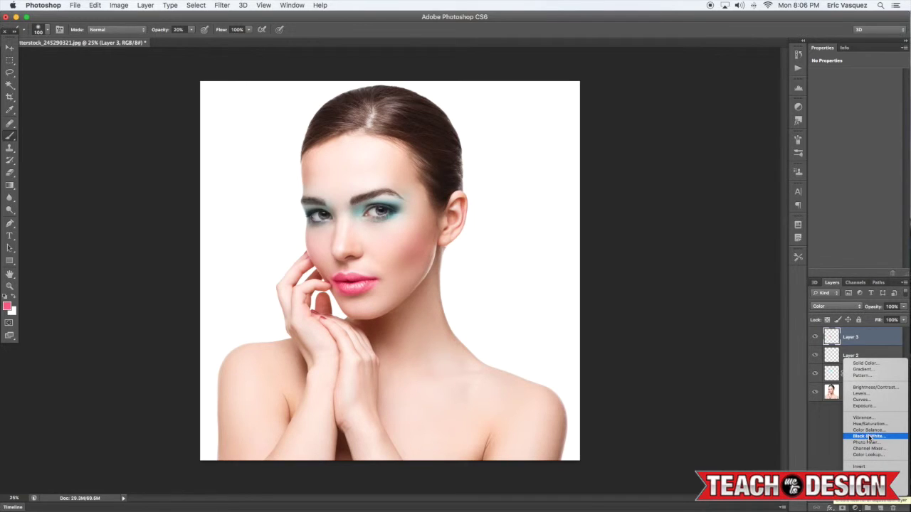
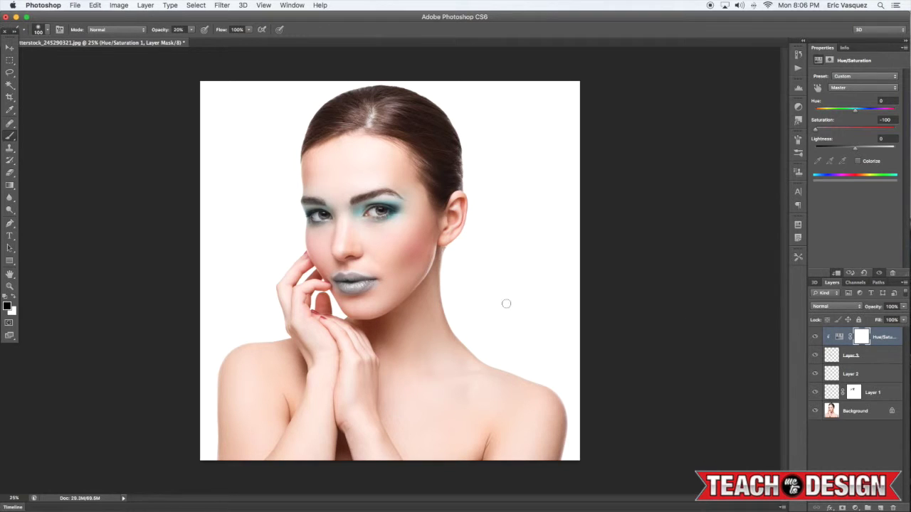
left_click(887, 344, "alt")
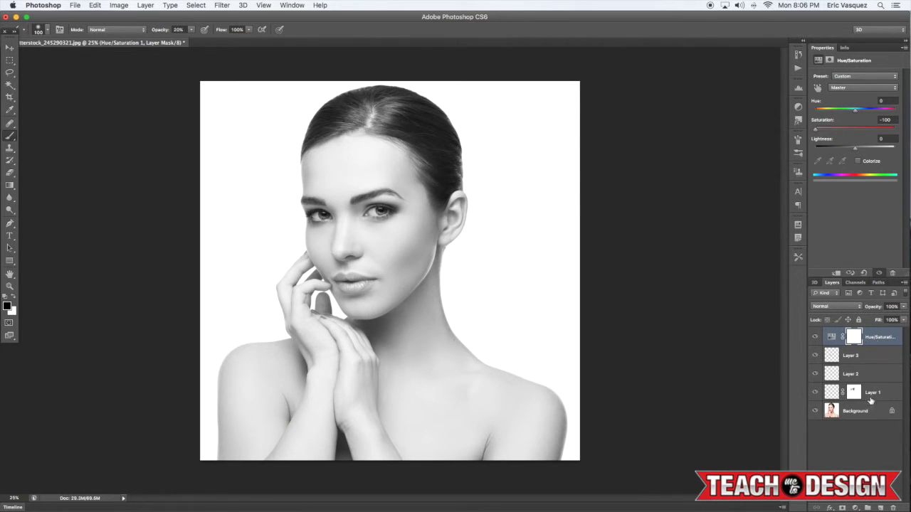
left_click(872, 344, "alt")
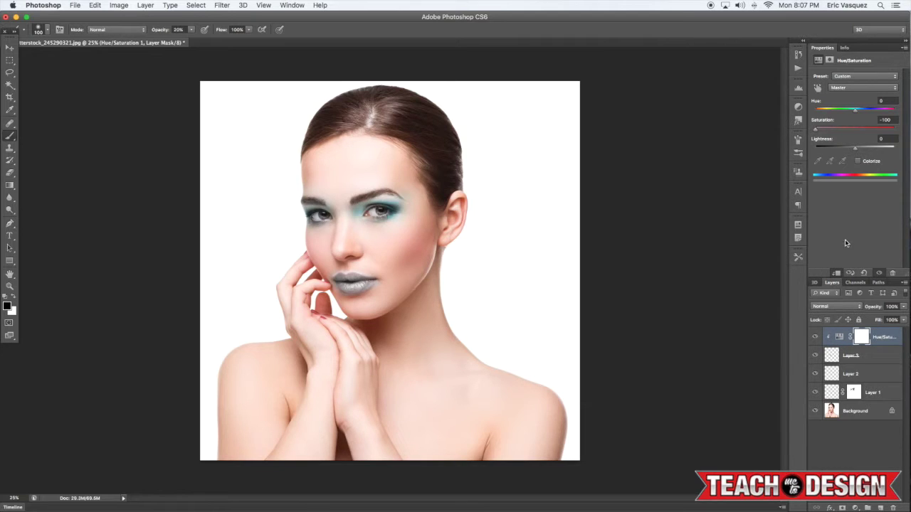
Step: Adjust the clipped adjustment's saturation and hue to turn the lipstick coral orange
left_click(831, 129)
left_click_drag(832, 131, 867, 113)
left_click(856, 357)
key("alt+bracketright")
left_click_drag(851, 132, 850, 132)
Step: Add a layer mask to the lipstick layer and clean up the colour around the lip edges with a small brush
left_click(856, 356)
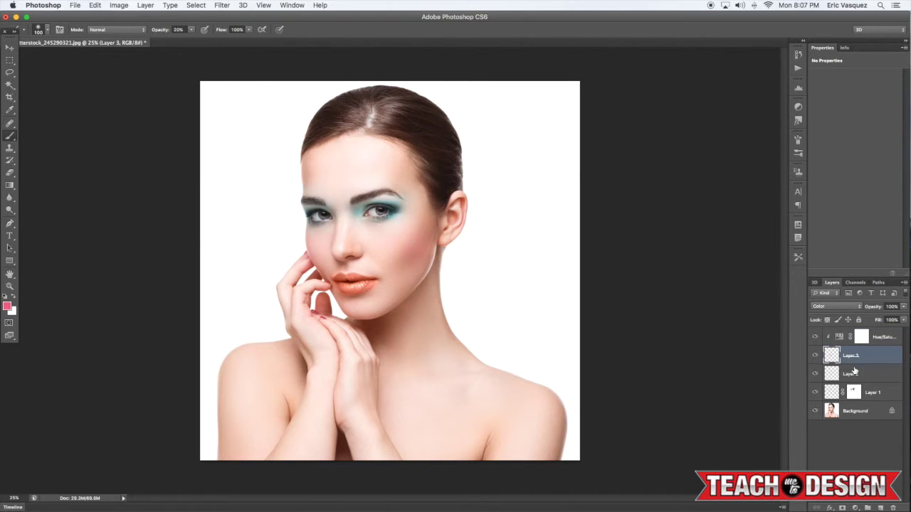
left_click(843, 507)
key("bracketleft")
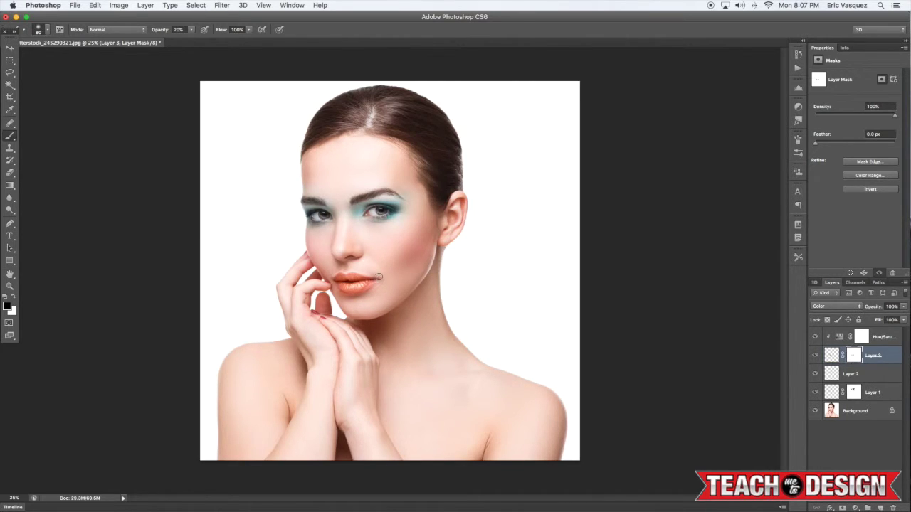
key("bracketright")
key("bracketright")
Step: Group all the makeup layers from the eyeshadow layer up to the Hue/Saturation adjustment
left_click(884, 397)
left_click(815, 394)
left_click(816, 394)
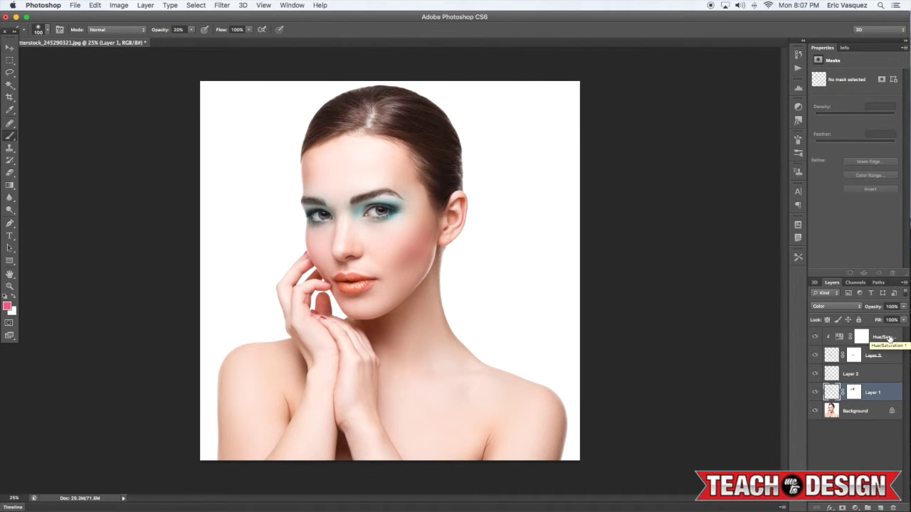
left_click(889, 338, "shift")
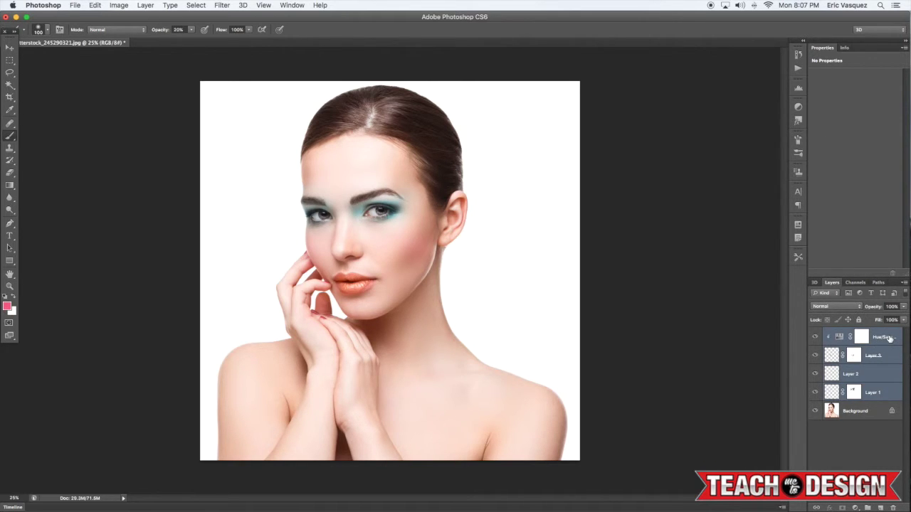
key("super+g")
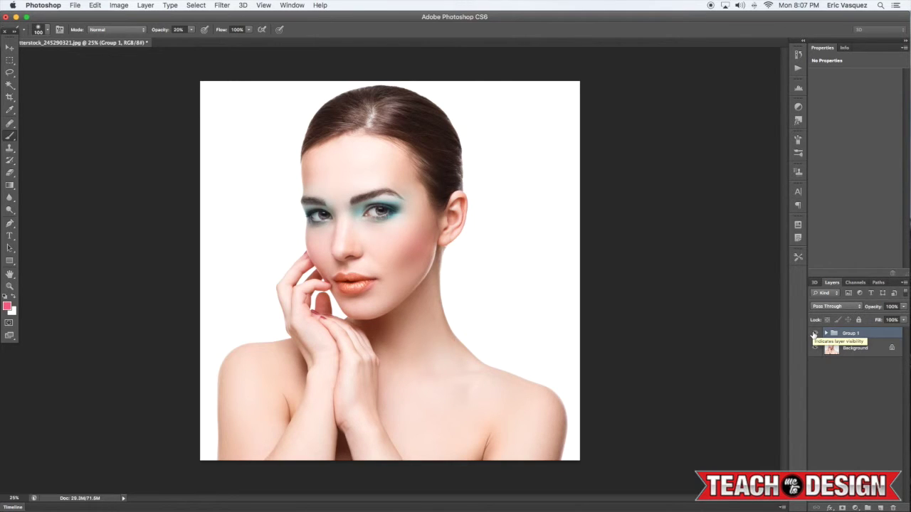
Step: Toggle the makeup group's visibility repeatedly to compare the portrait before and after
left_click(815, 334)
left_click(815, 334)
left_click(814, 335)
left_click(815, 334)
left_click(815, 334)
left_click(814, 334)
left_click(814, 335)
left_click(814, 335)
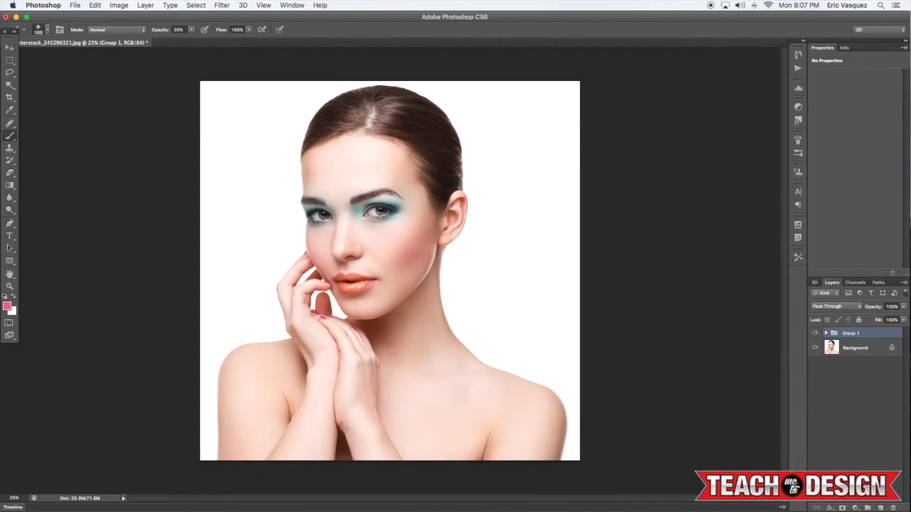
Step: Add a Hue/Saturation adjustment above the group and set its saturation to +12
left_click(855, 508)
left_click(865, 423)
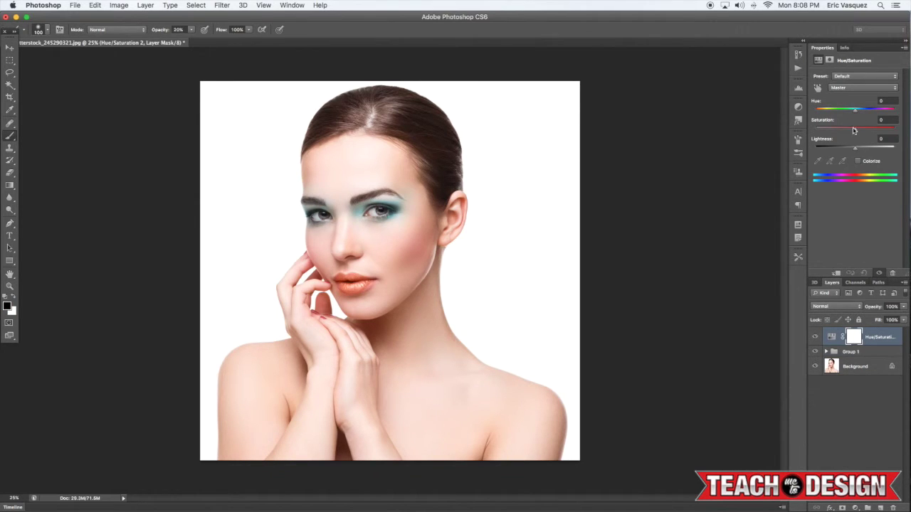
left_click_drag(857, 133, 861, 133)
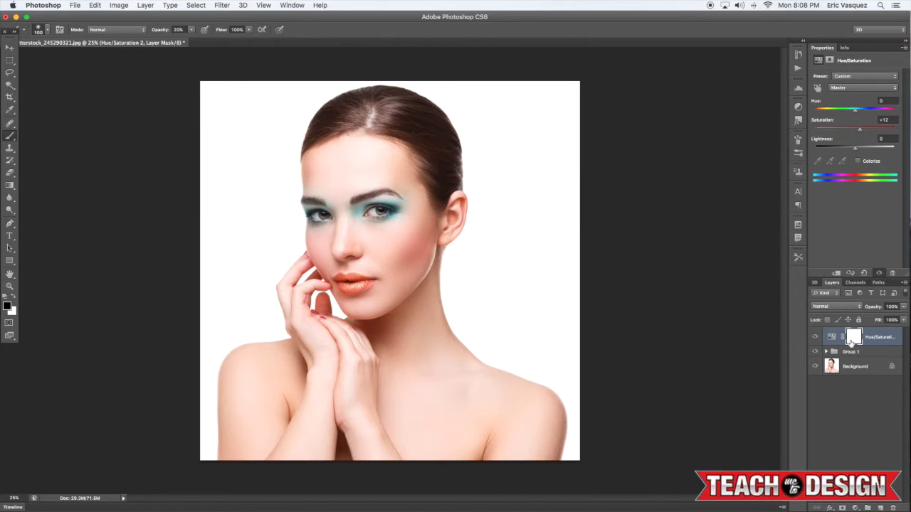
Step: Add a Levels adjustment above the Hue/Saturation layer with input black point 10 and white point 242
left_click(856, 509)
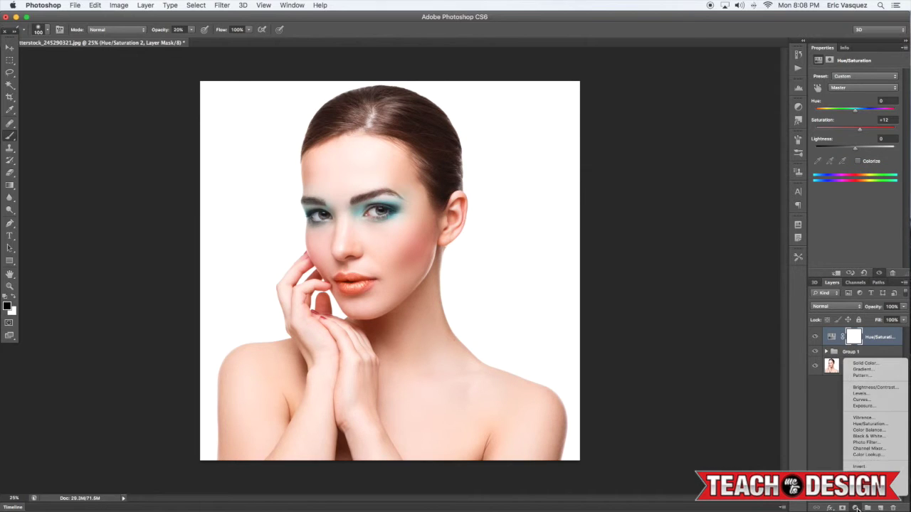
left_click(869, 395)
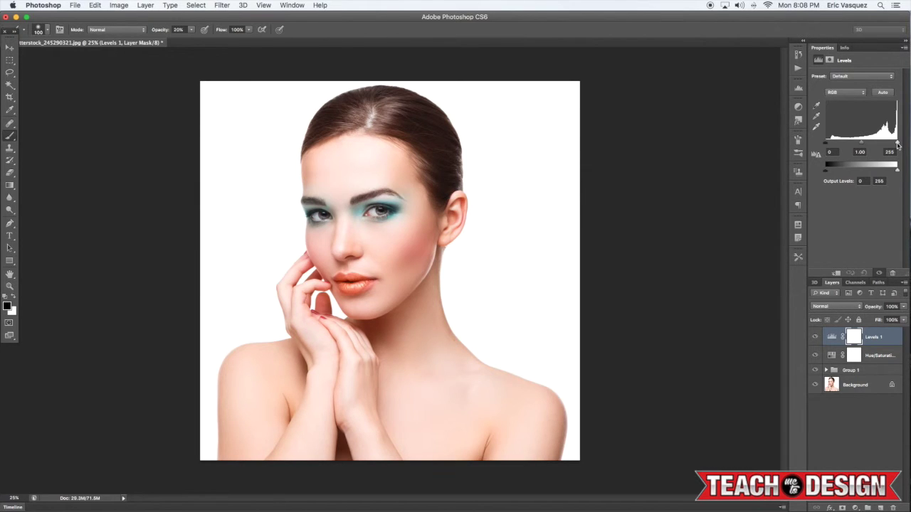
mouse_move(898, 145)
left_mouse_down()
mouse_move(867, 145)
mouse_move(895, 145)
left_mouse_up()
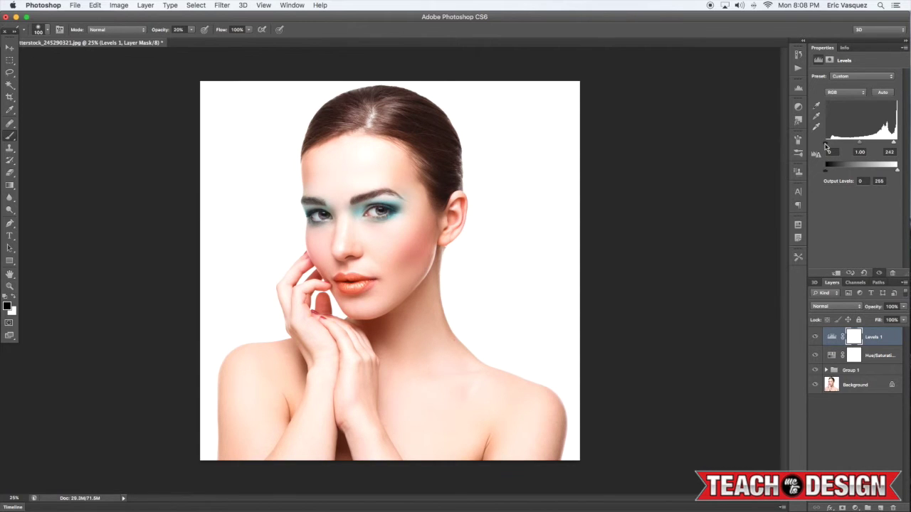
mouse_move(826, 146)
left_mouse_down()
mouse_move(848, 146)
mouse_move(828, 147)
left_mouse_up()
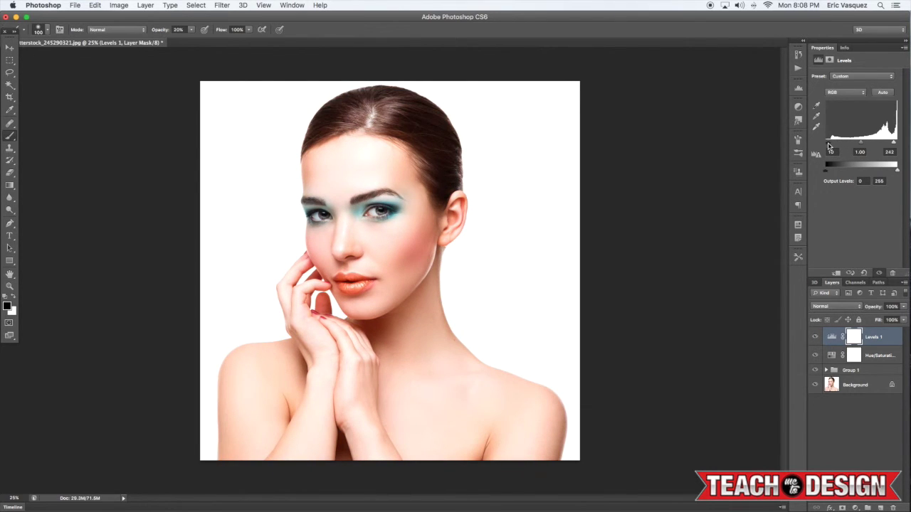
Step: Toggle the Levels adjustment's visibility to compare the portrait with and without it
left_click(815, 338)
left_click(815, 338)
left_click(815, 338)
left_click(815, 338)
Step: Move the Levels and upper Hue/Saturation adjustments together into the top of the makeup group, and collapse the group
left_click(887, 358, "shift")
left_click(825, 370)
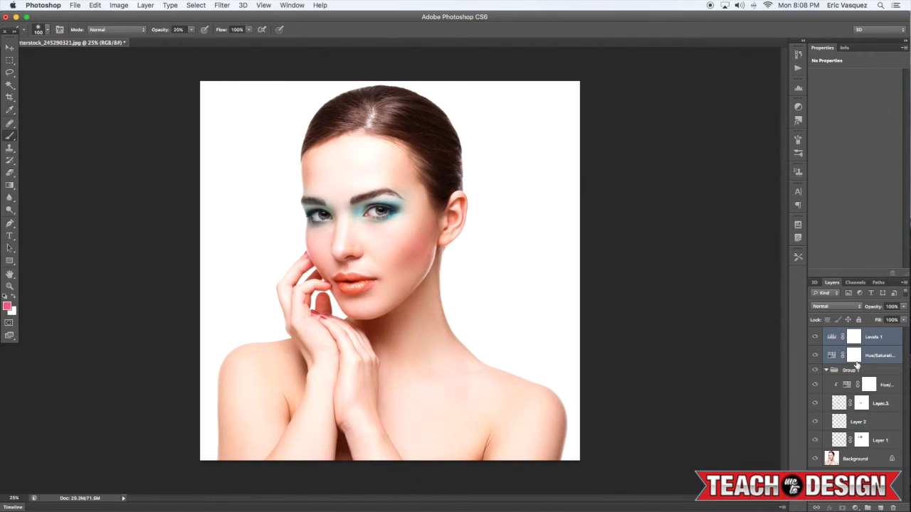
left_click_drag(883, 358, 885, 380)
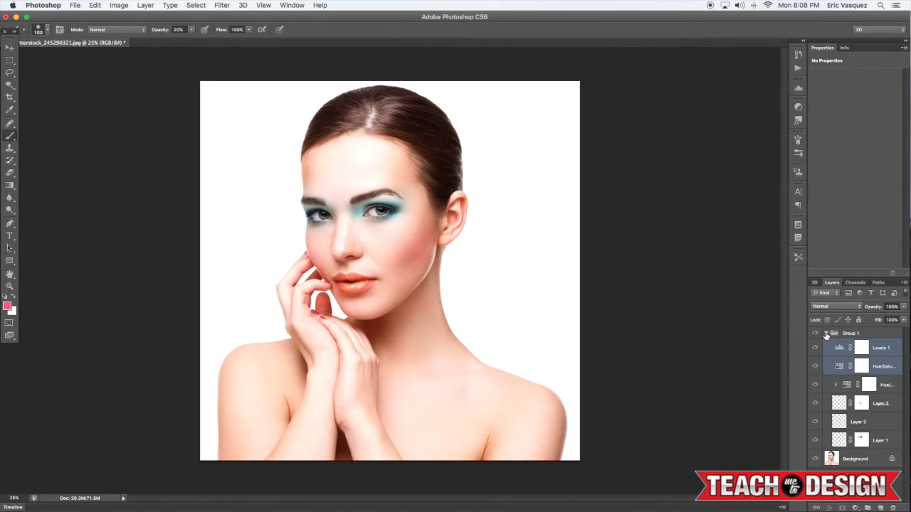
left_click(826, 335)
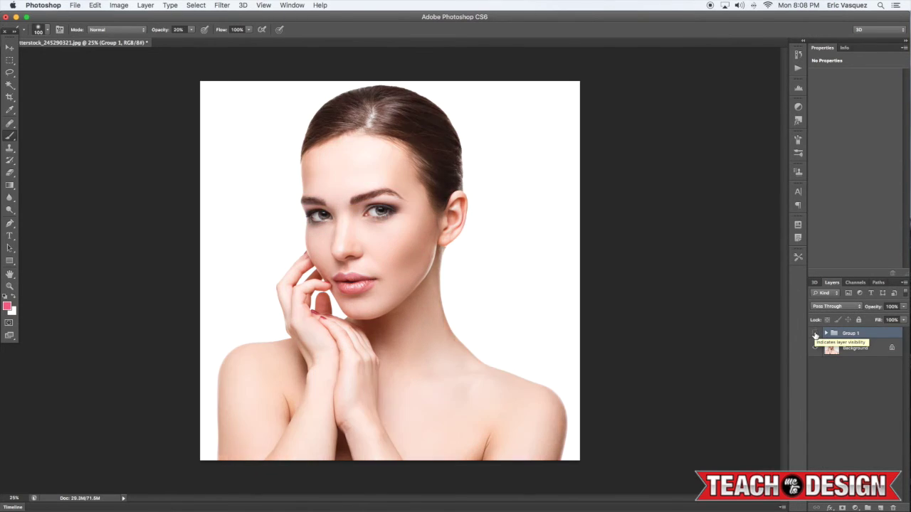
Step: Compare the original portrait with the finished makeup by toggling the whole group's visibility, leave it visible and switch to the Move tool
left_click(815, 335)
left_click(814, 334)
left_click(815, 334)
left_click(814, 334)
left_click(815, 335)
left_click(814, 334)
left_click(815, 334)
left_click(815, 334)
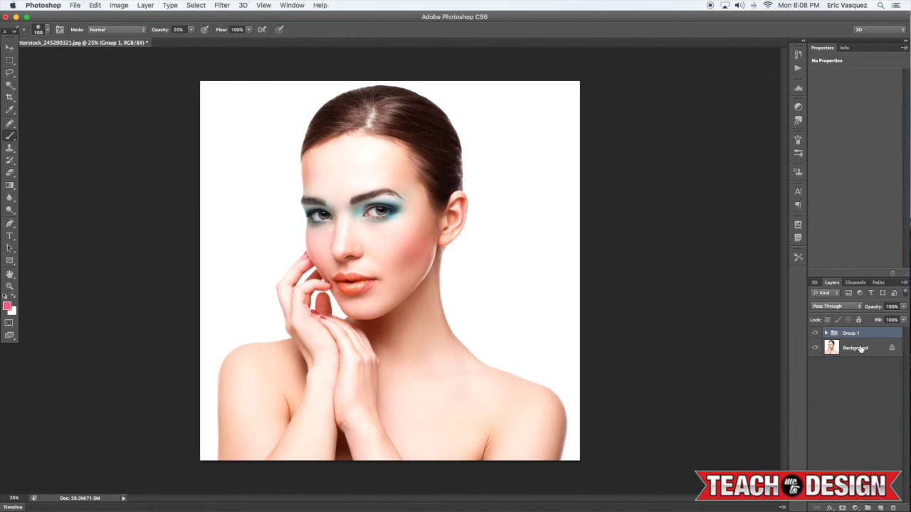
left_click(816, 334)
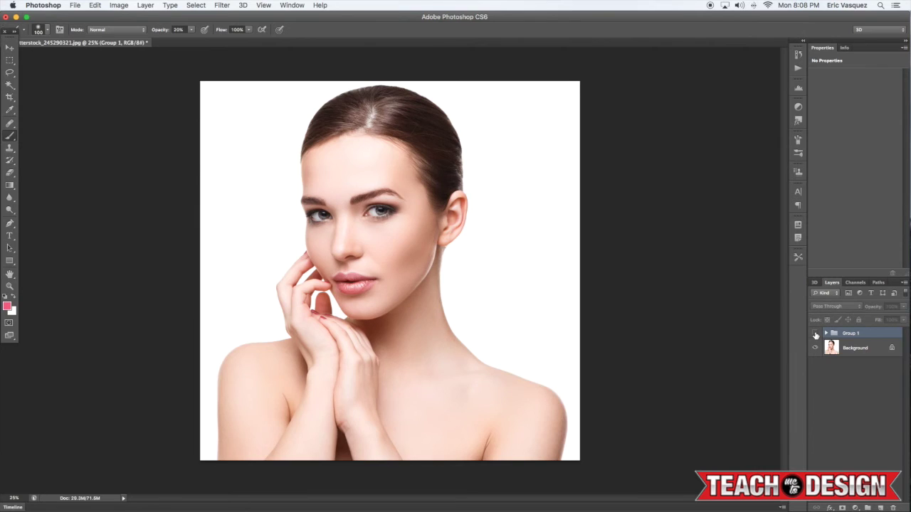
left_click(816, 334)
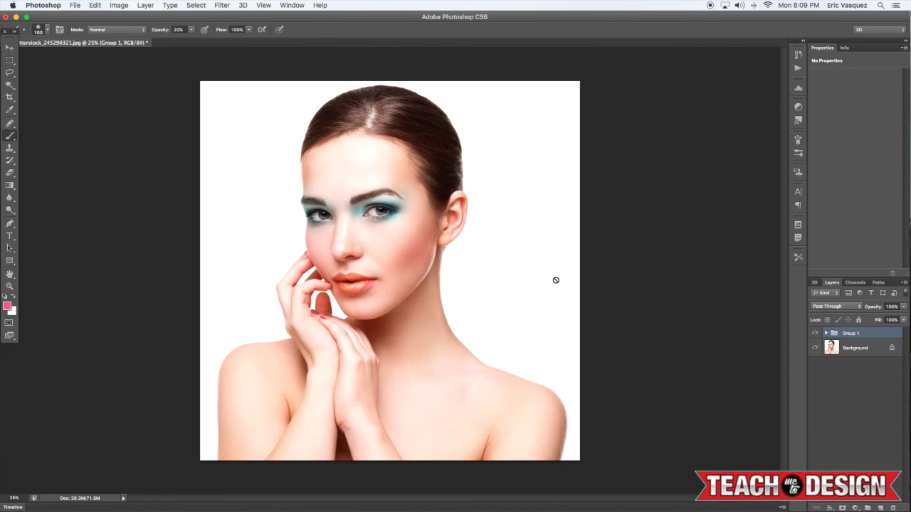
key("v")
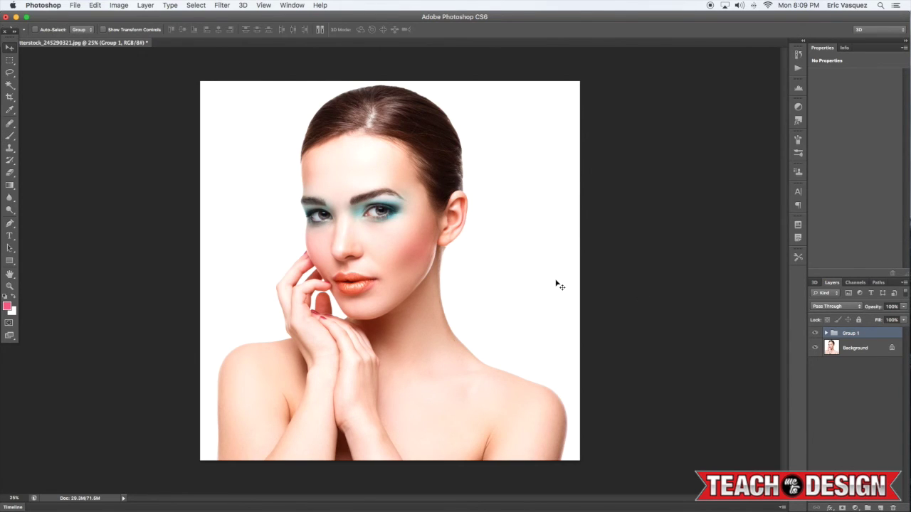